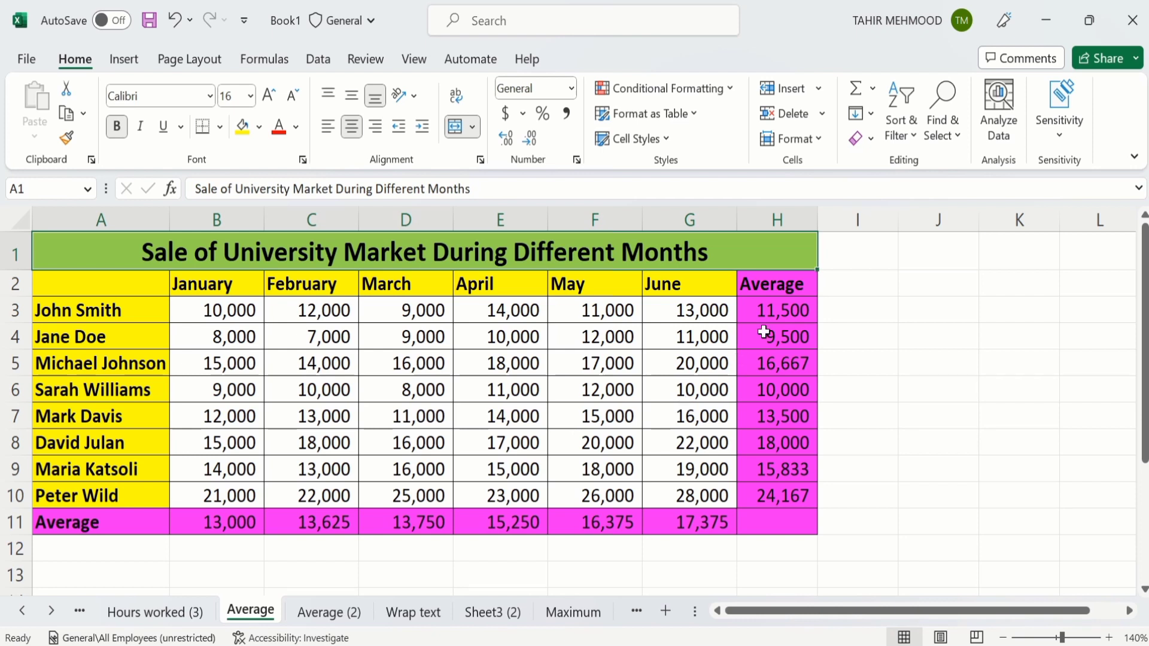
Step: Examine the average formulas in H3 and in B11 through E11 on the finished Average sheet
click(747, 311)
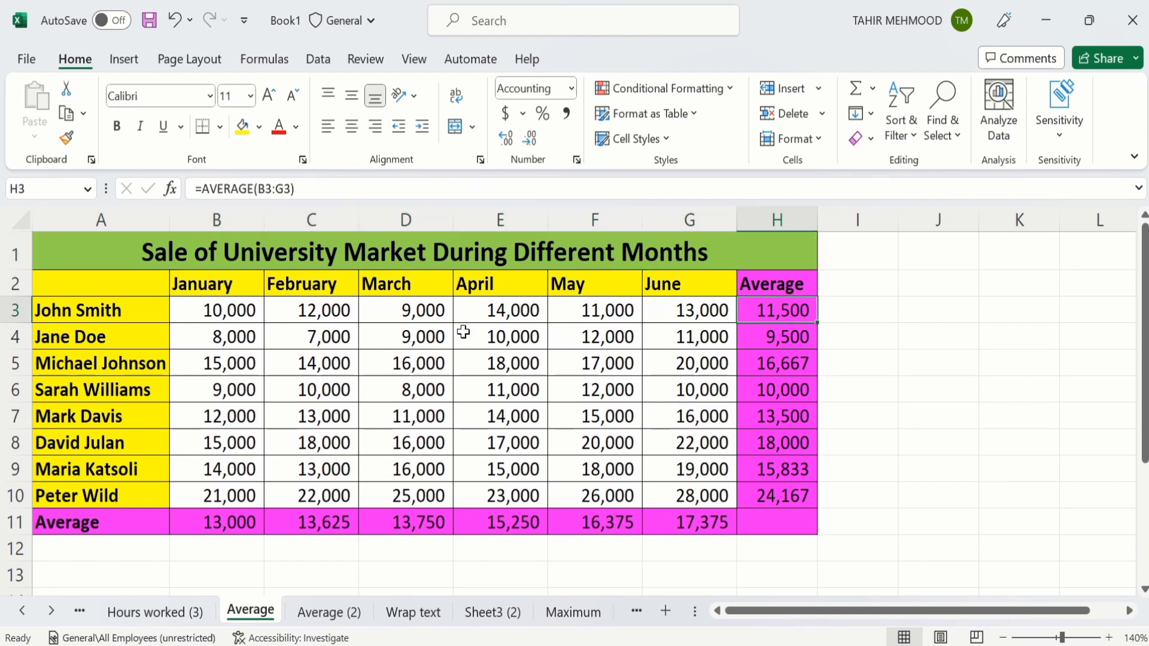
click(223, 522)
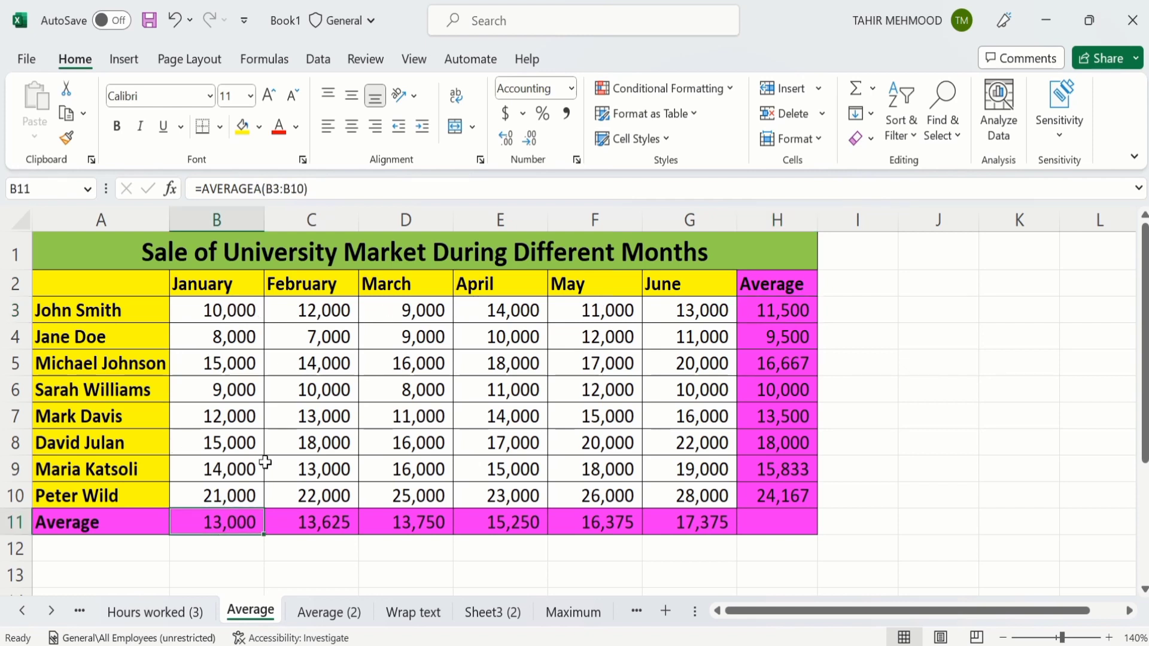
click(341, 528)
click(406, 518)
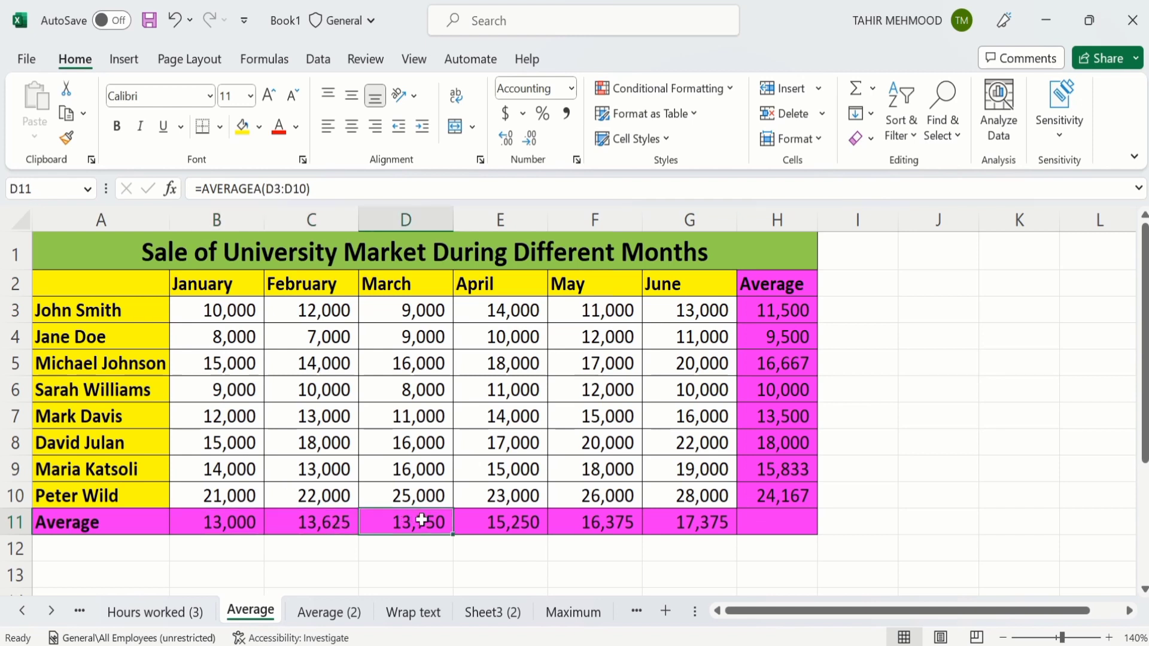
click(498, 529)
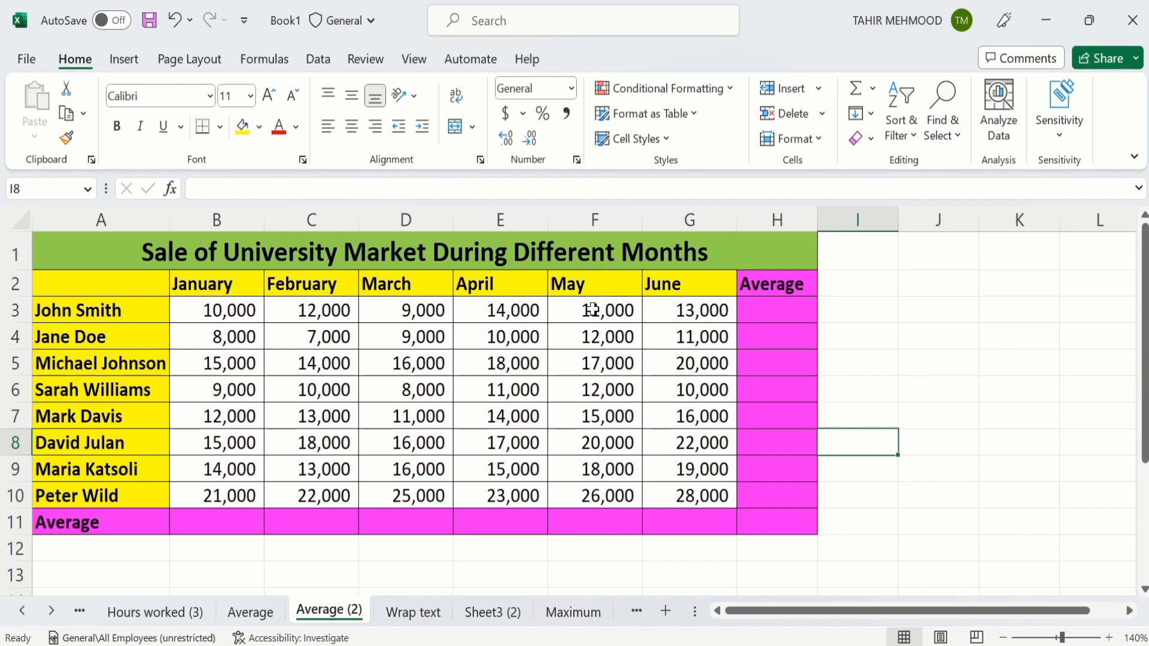
Step: On the Average (2) sheet, enter =AVERAGE(B3:G3) in H3 to average the first person's January to June sales
click(769, 313)
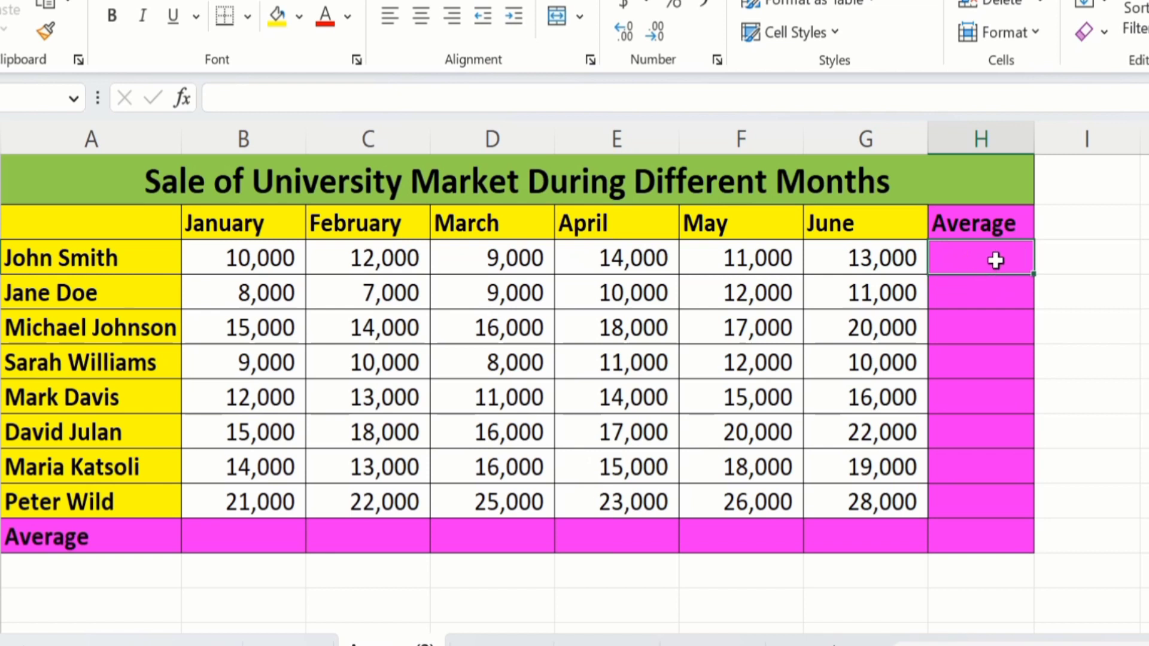
text(=)
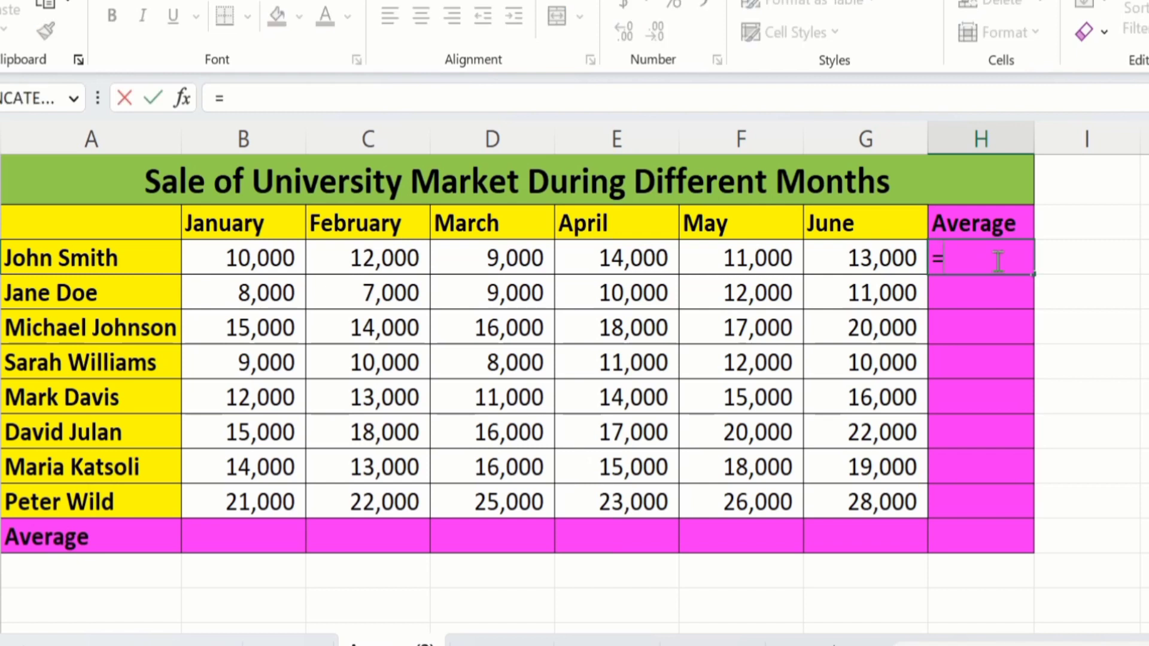
text(A)
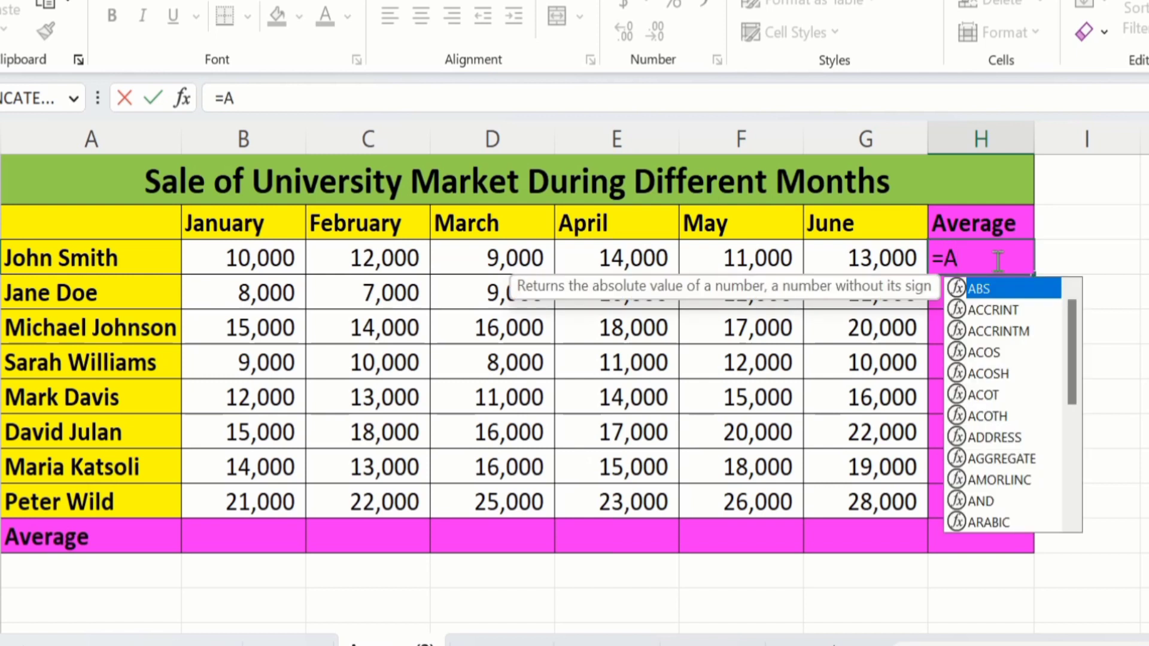
text(V)
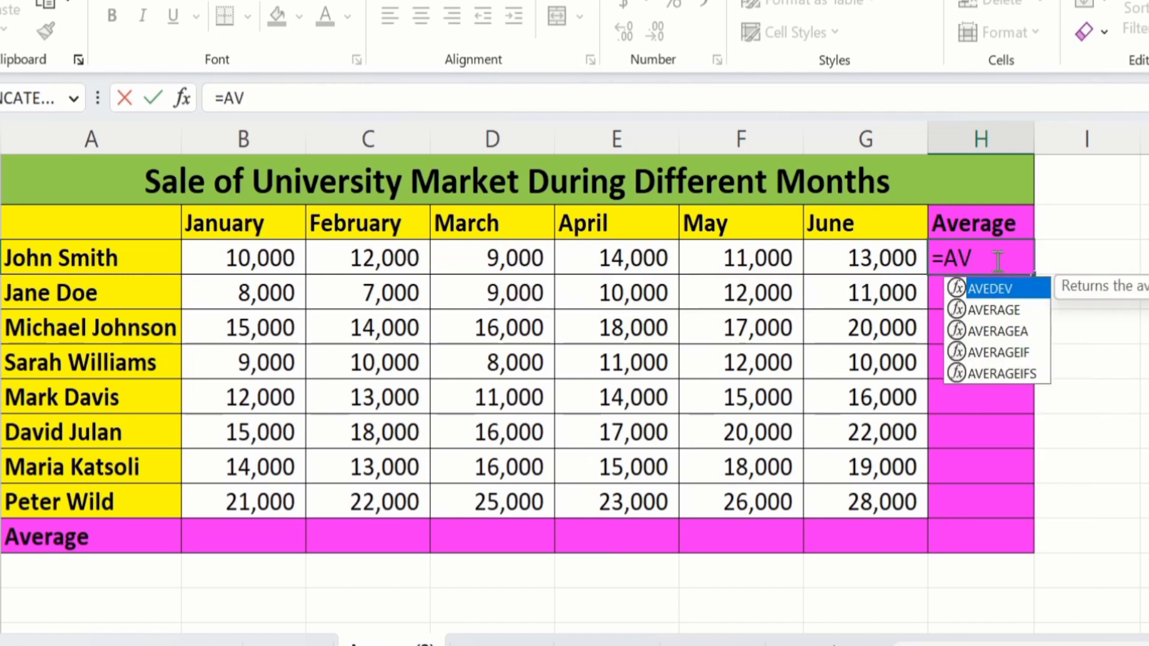
double_click(994, 310)
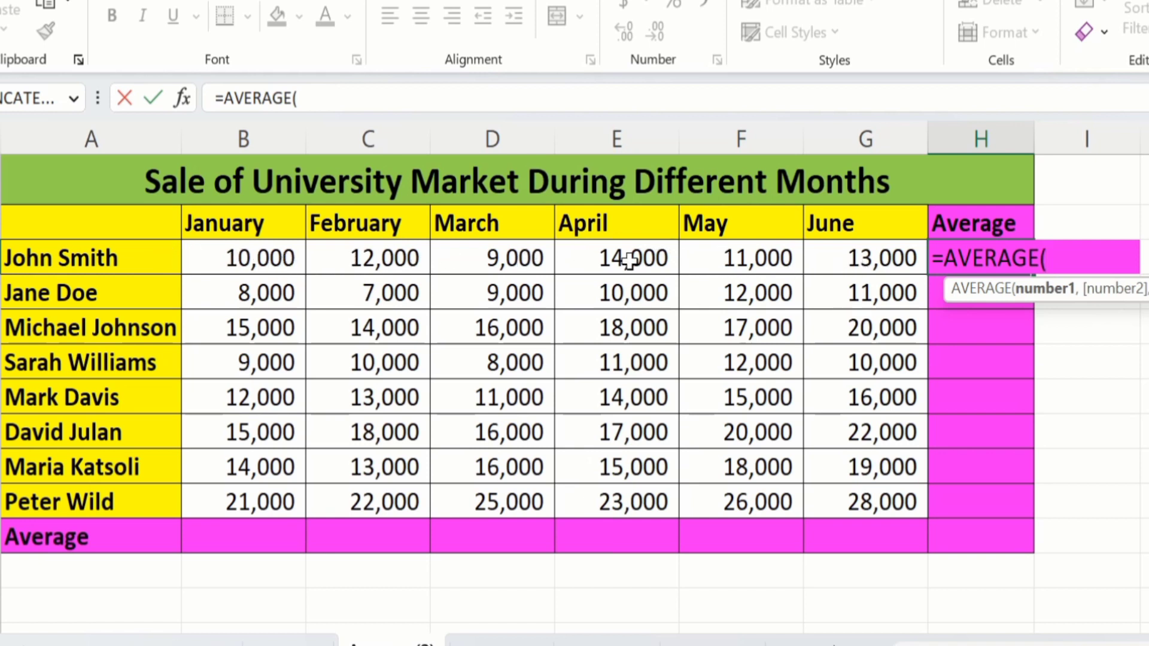
click(256, 258)
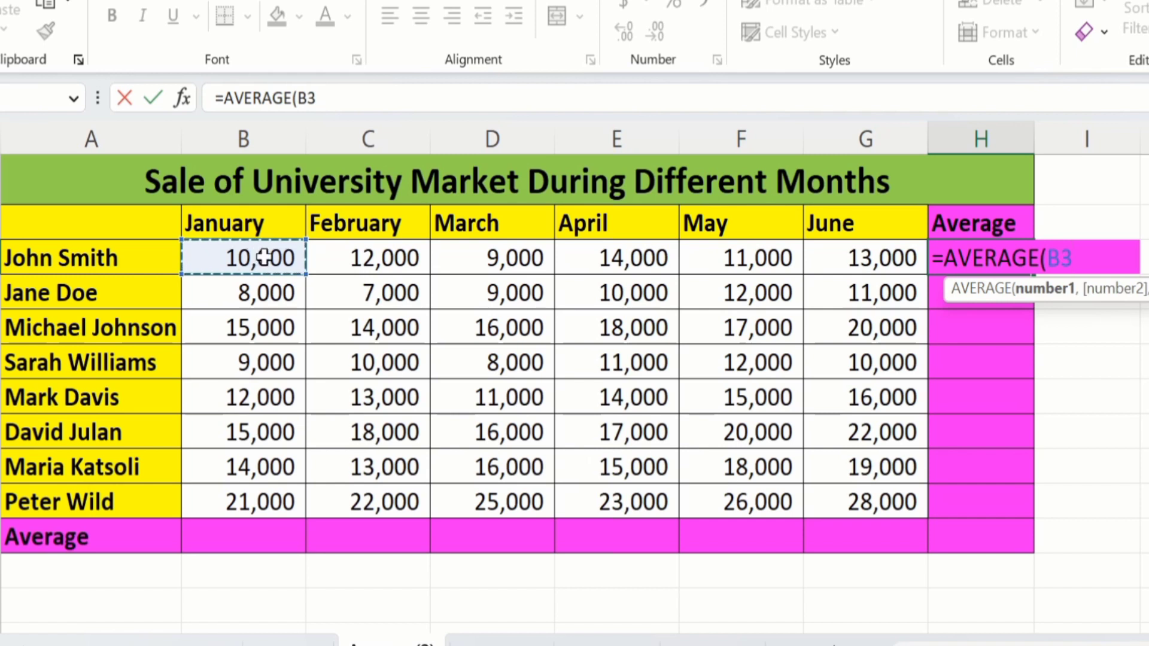
drag(264, 257, 818, 258)
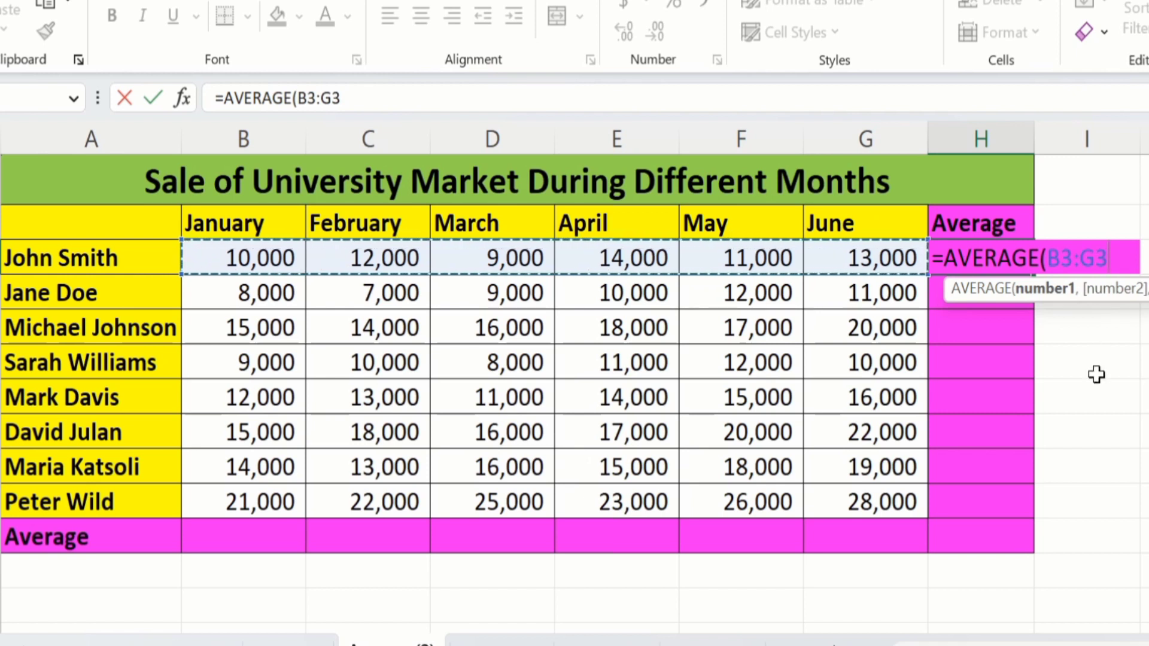
text())
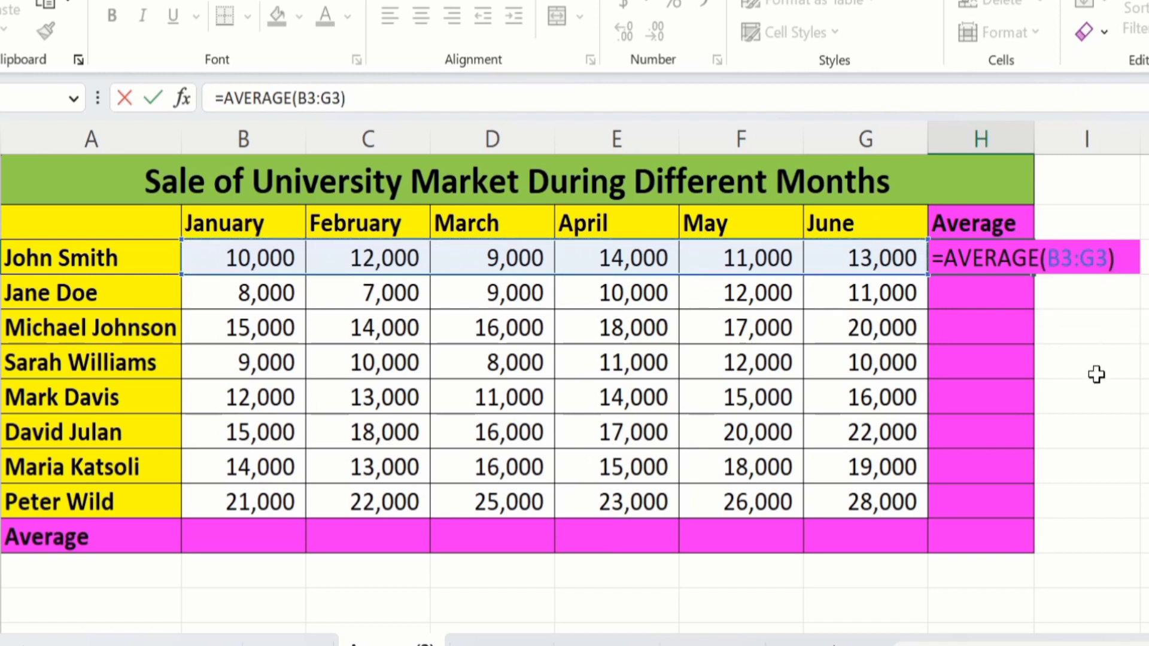
key(Return)
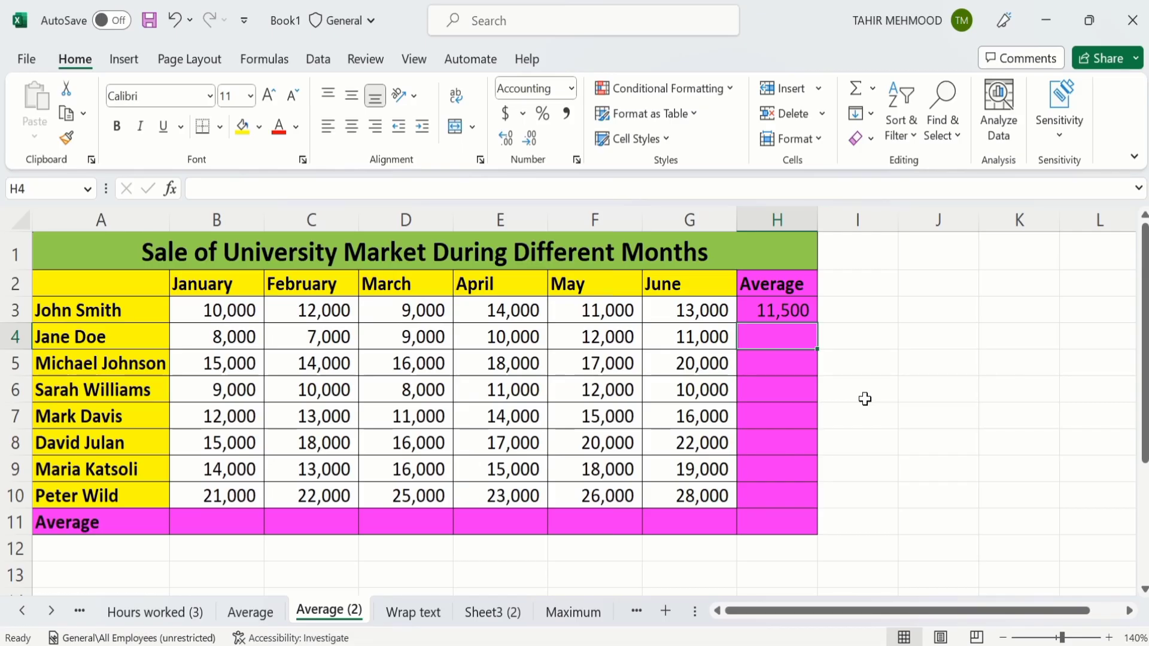
Step: Check the average formula in H3 and change the January sales value in B3 to 9000
click(784, 315)
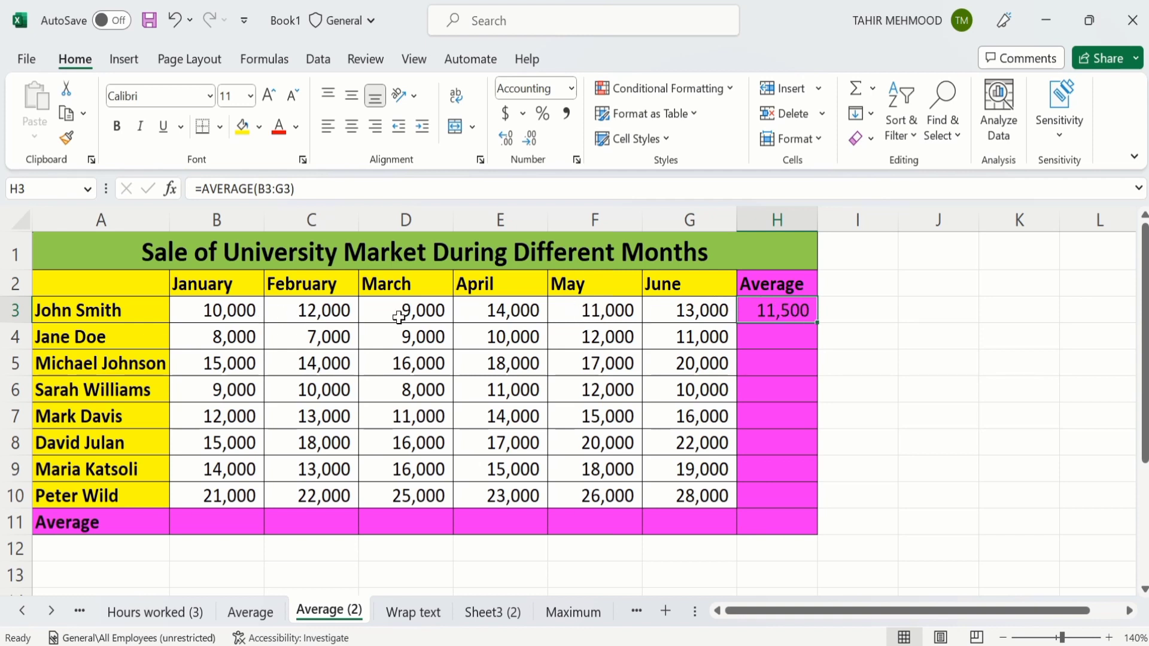
double_click(219, 309)
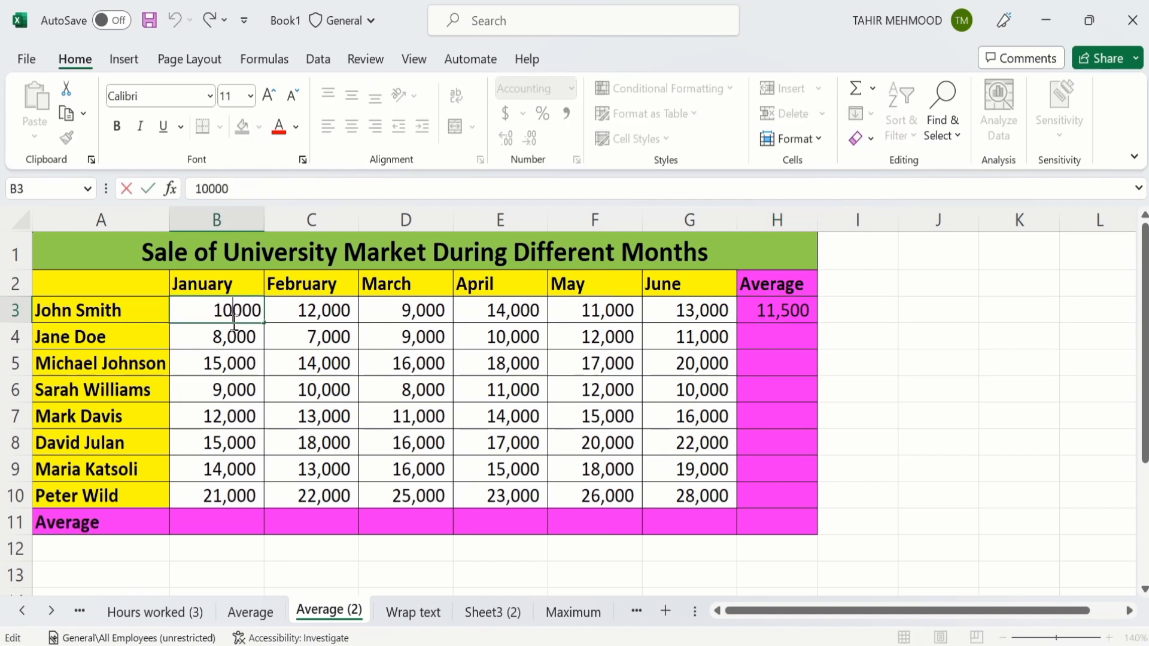
key(BackSpace)
key(BackSpace)
text(9)
key(Return)
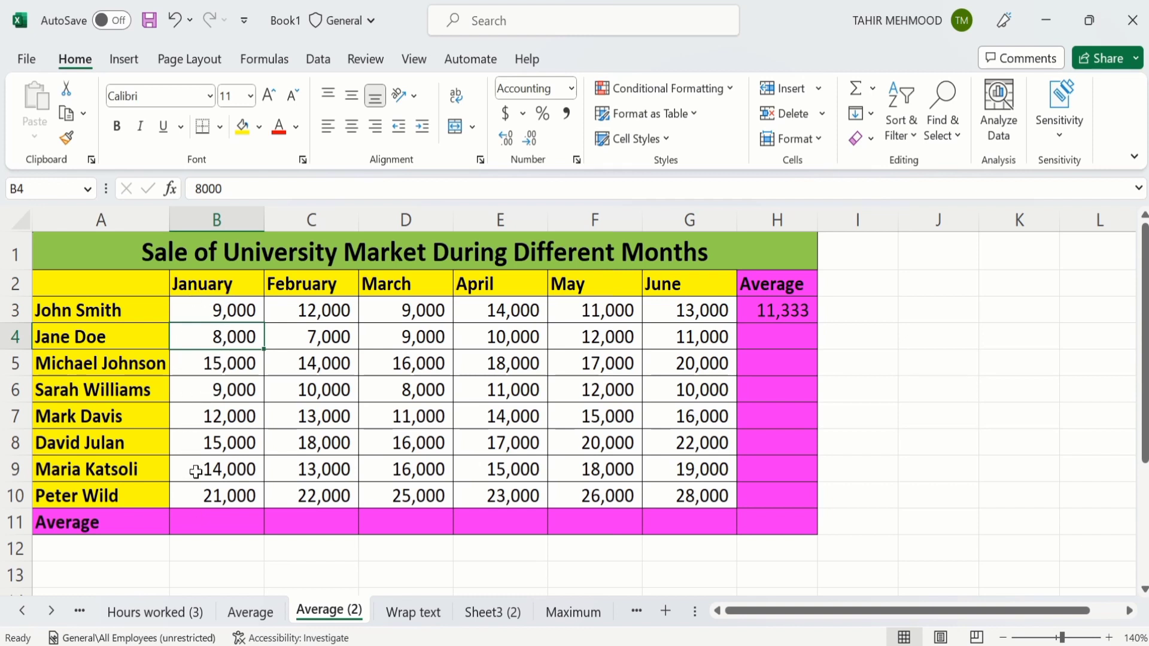
Step: Enter =AVERAGE(B3:B10) in B11 to average the January sales, and review the resulting formula
click(214, 524)
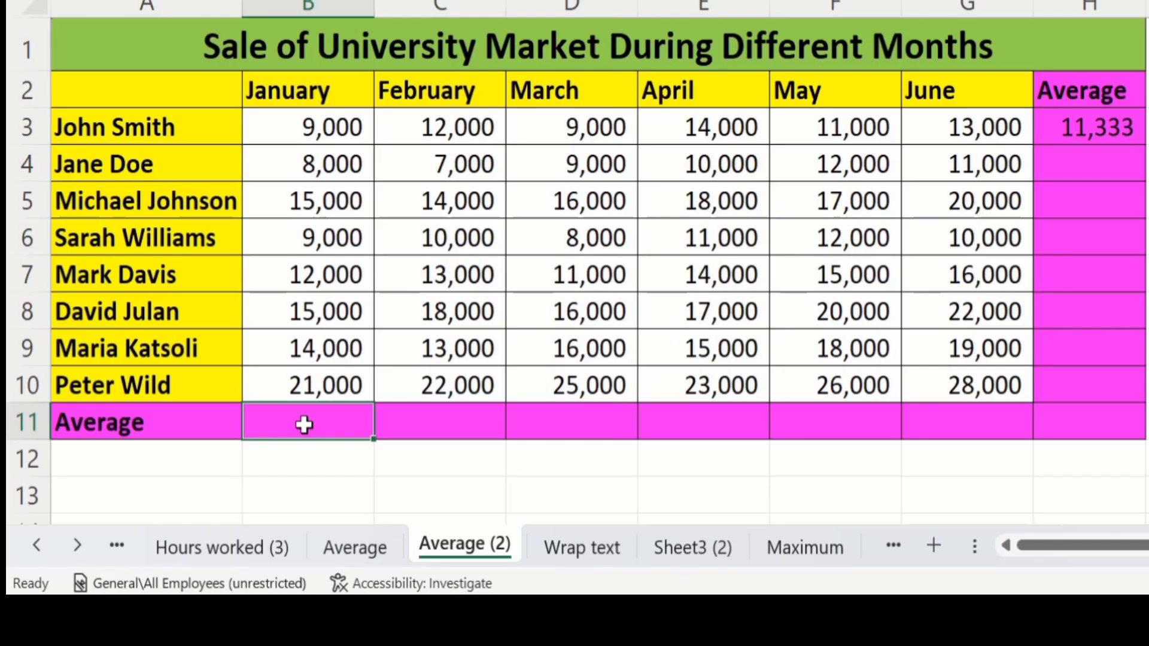
text(=)
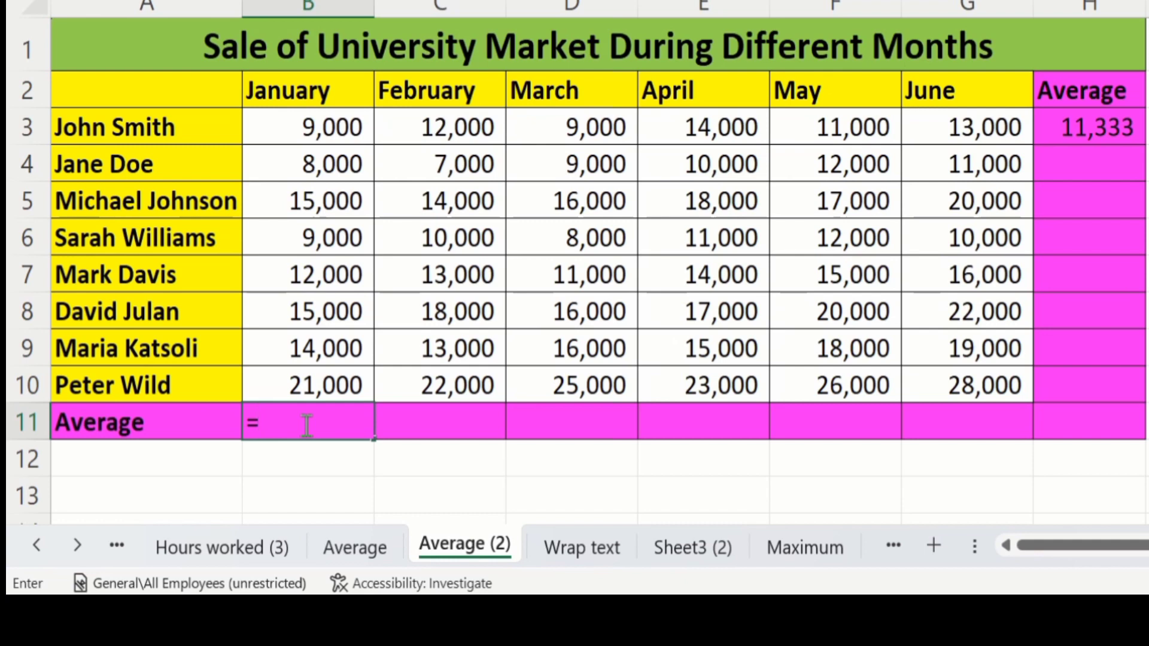
text(Ave)
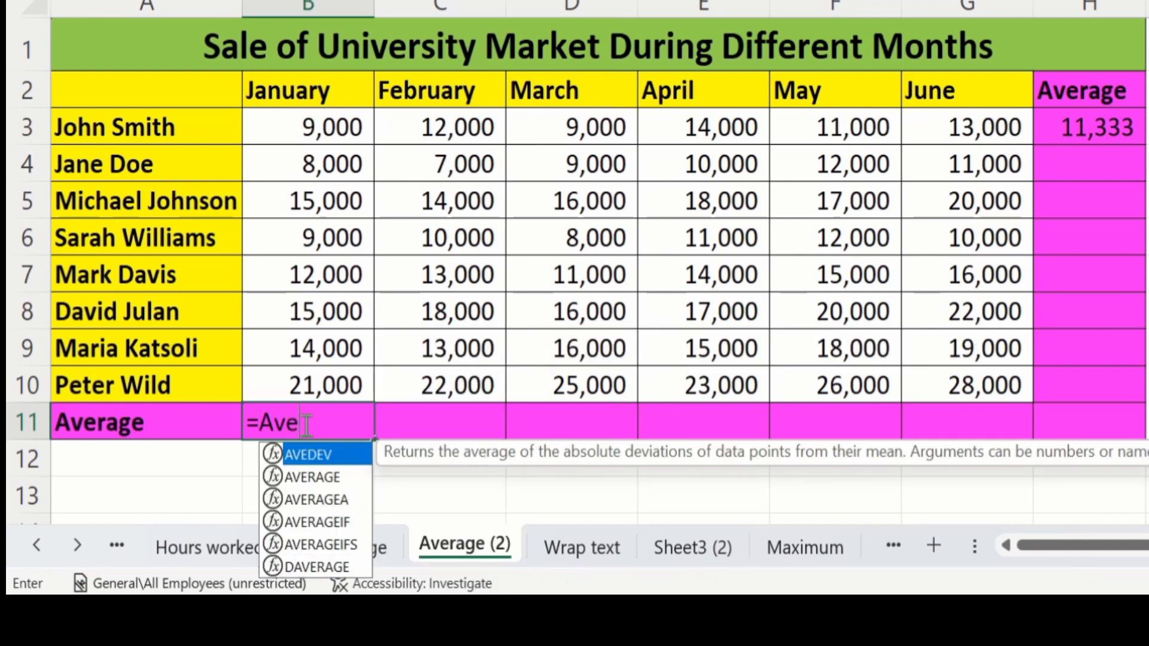
double_click(313, 476)
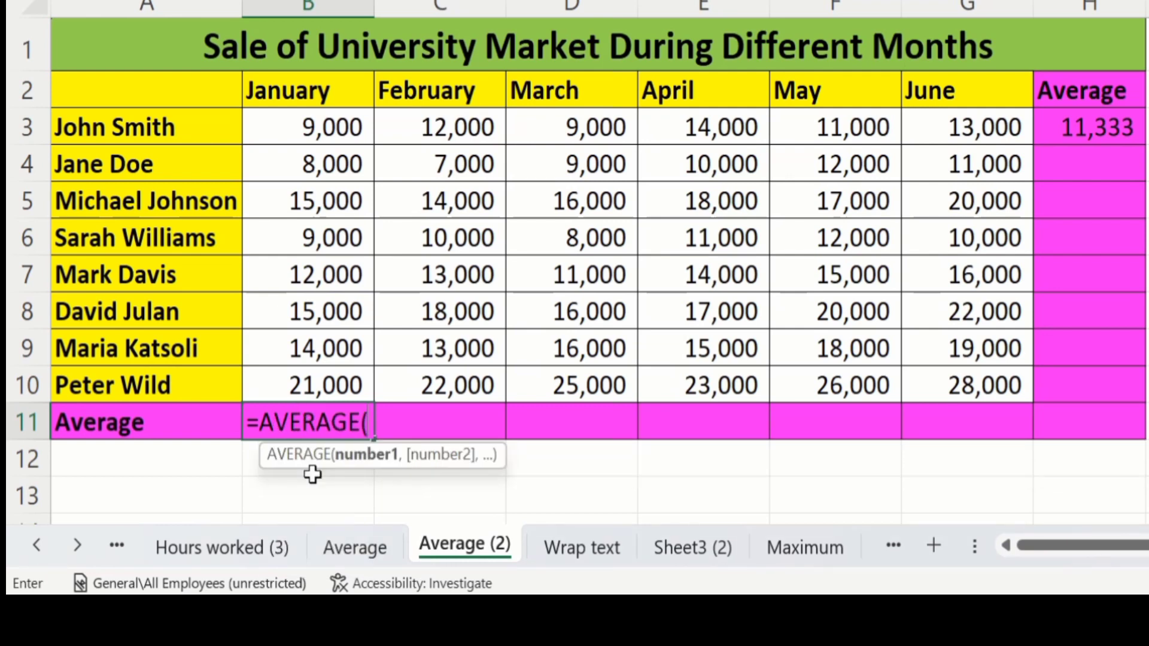
click(315, 127)
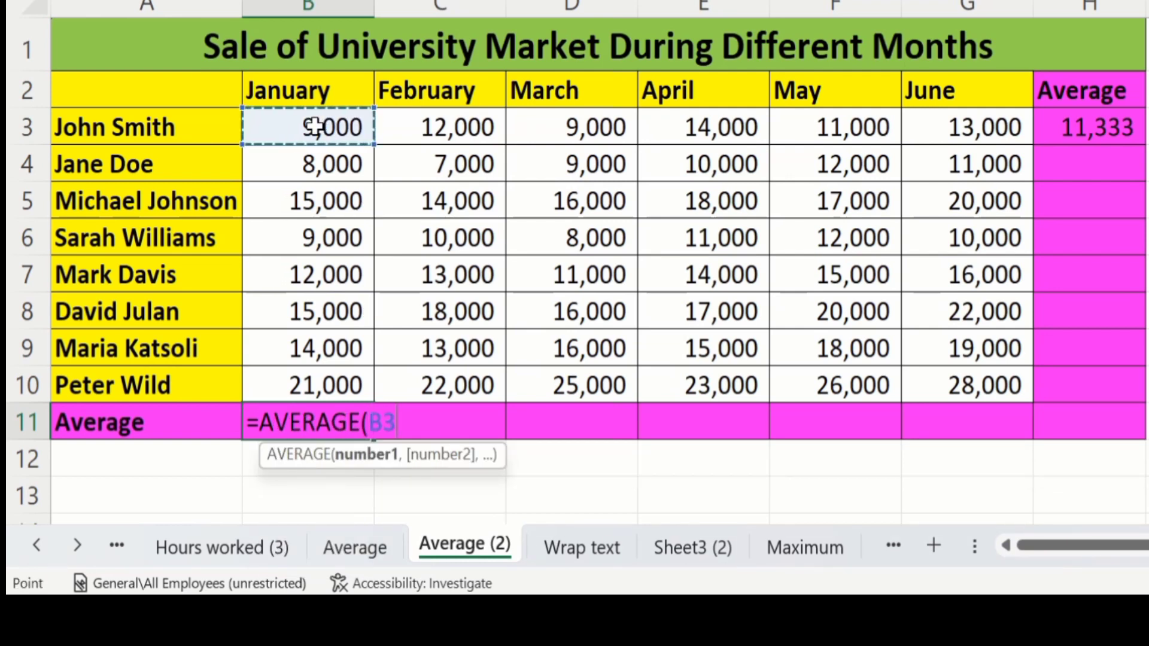
drag(315, 127, 292, 375)
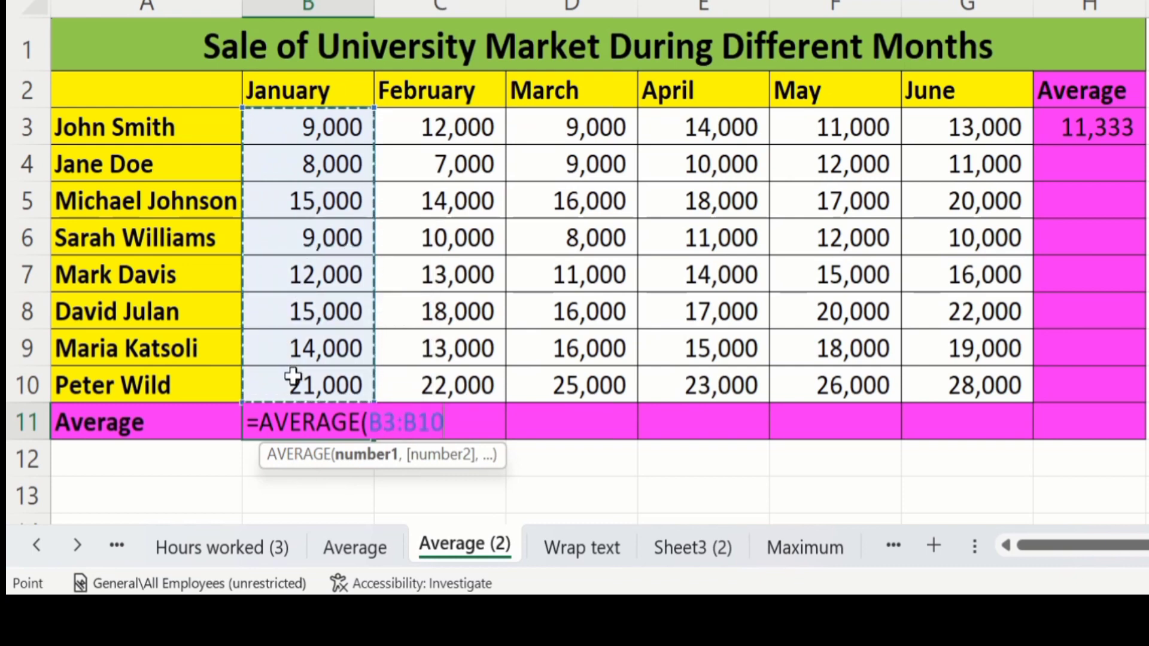
text())
key(Return)
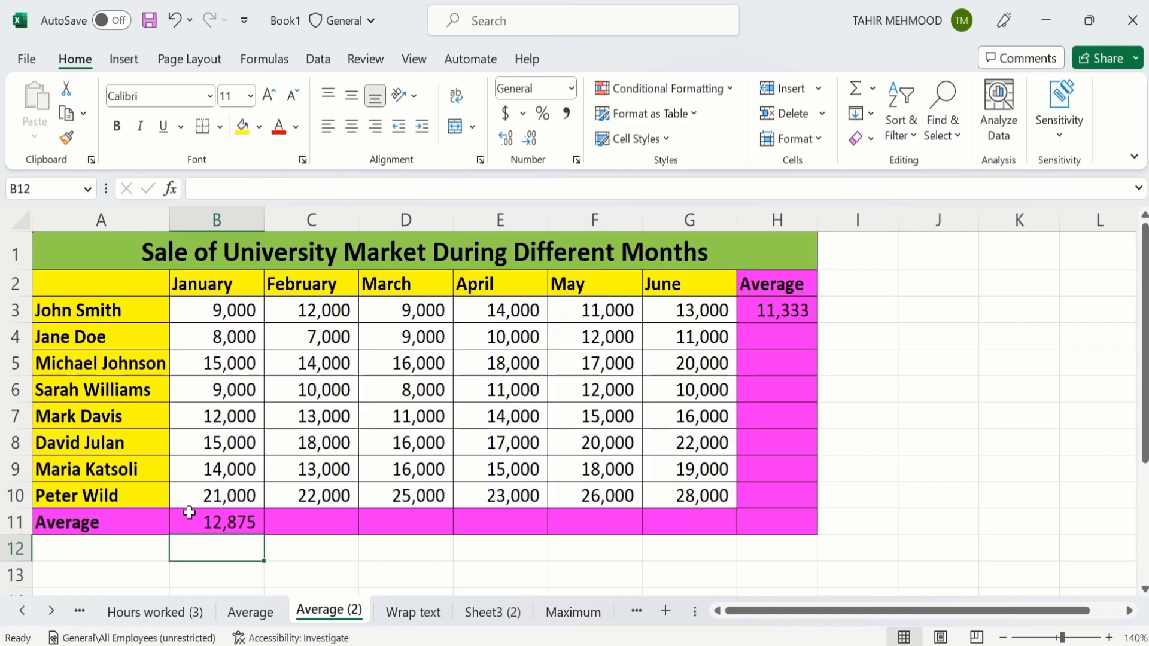
click(242, 527)
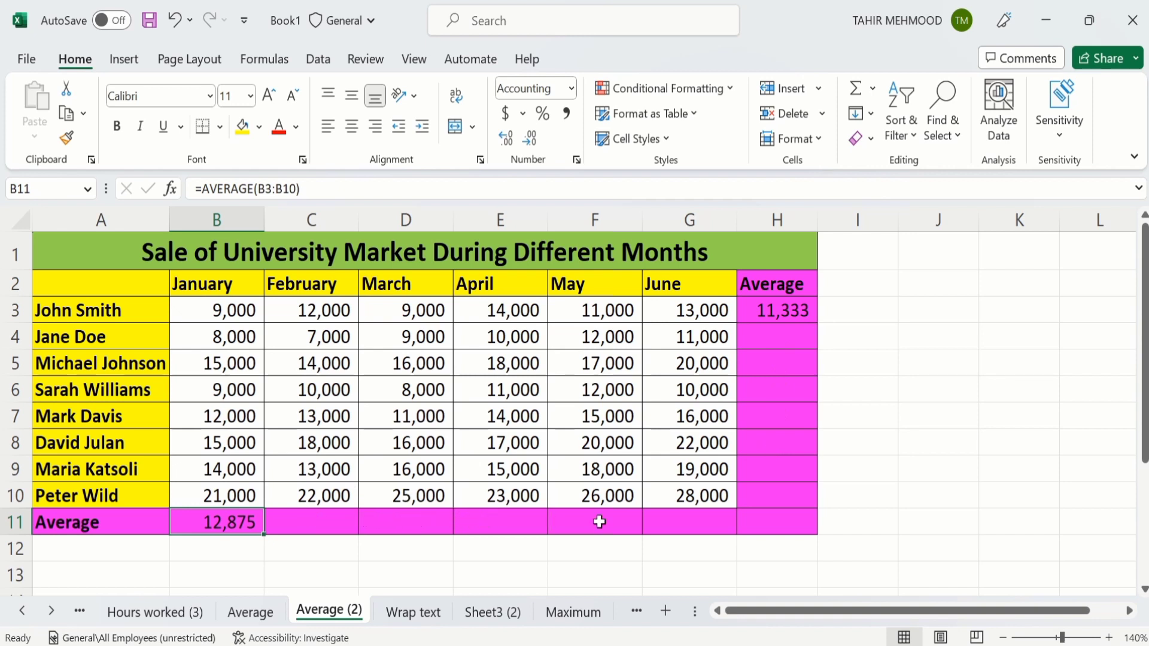
Step: Fill the H3 average formula down to H10 and the B11 average formula across to G11
click(784, 313)
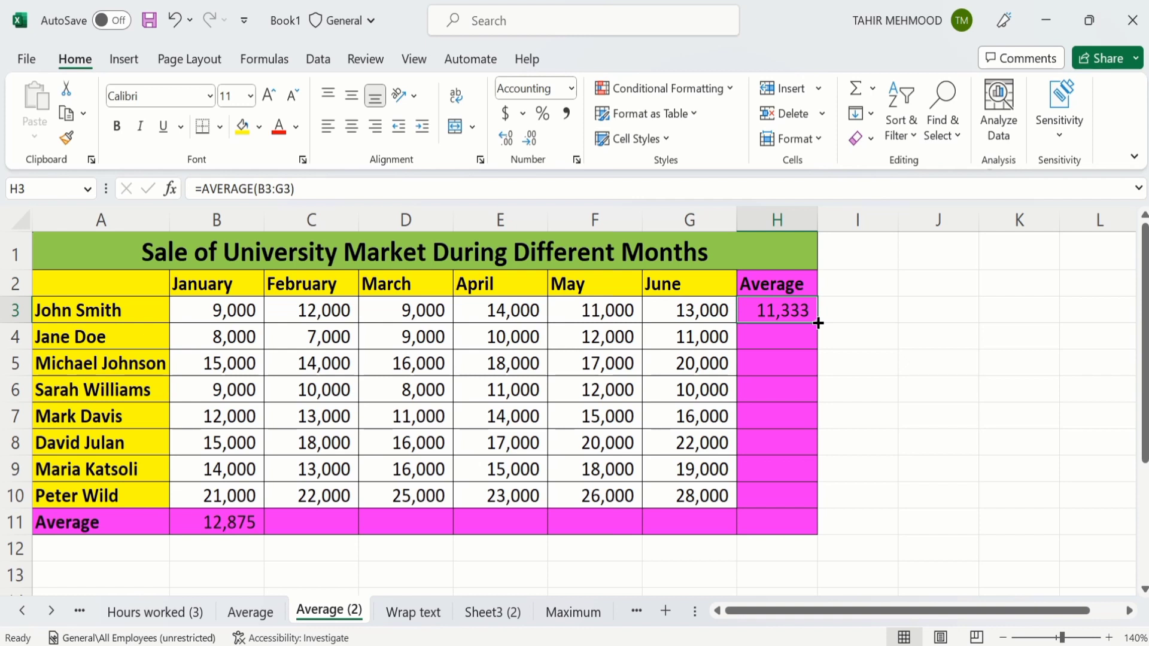
drag(818, 323, 808, 501)
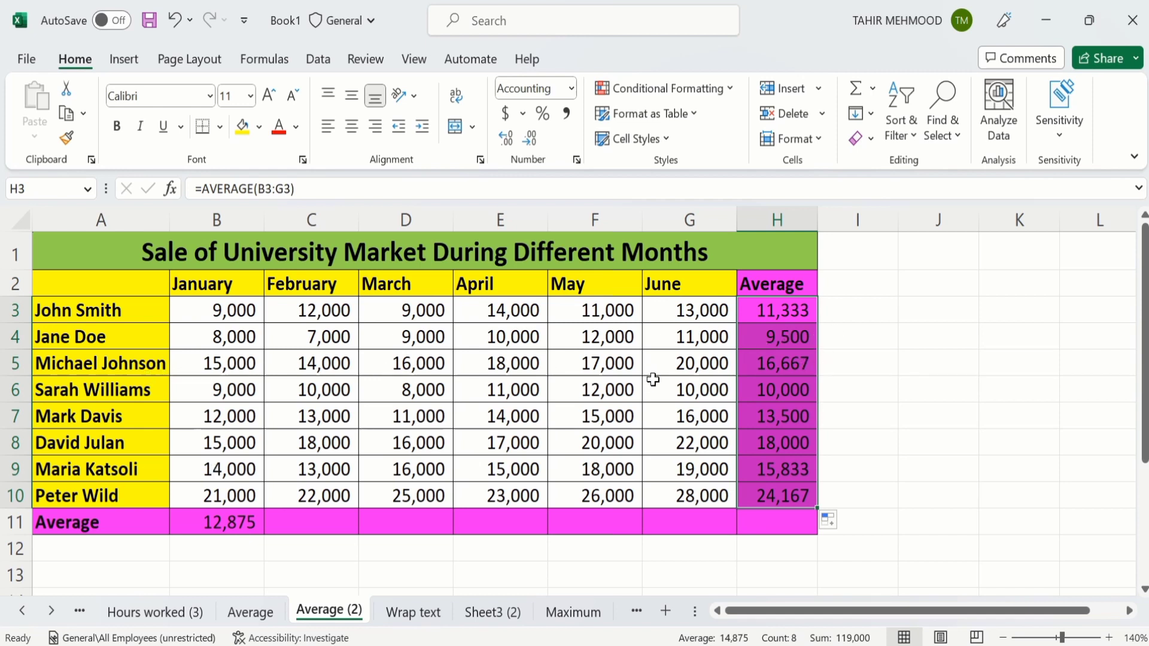
click(244, 522)
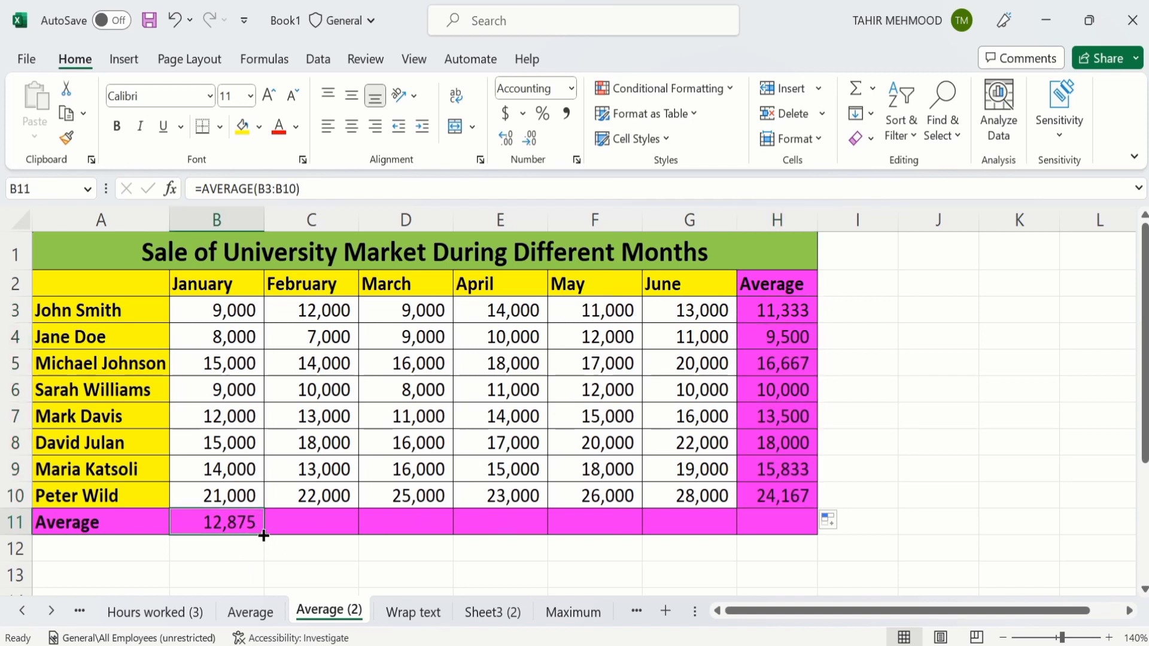
drag(263, 535, 697, 523)
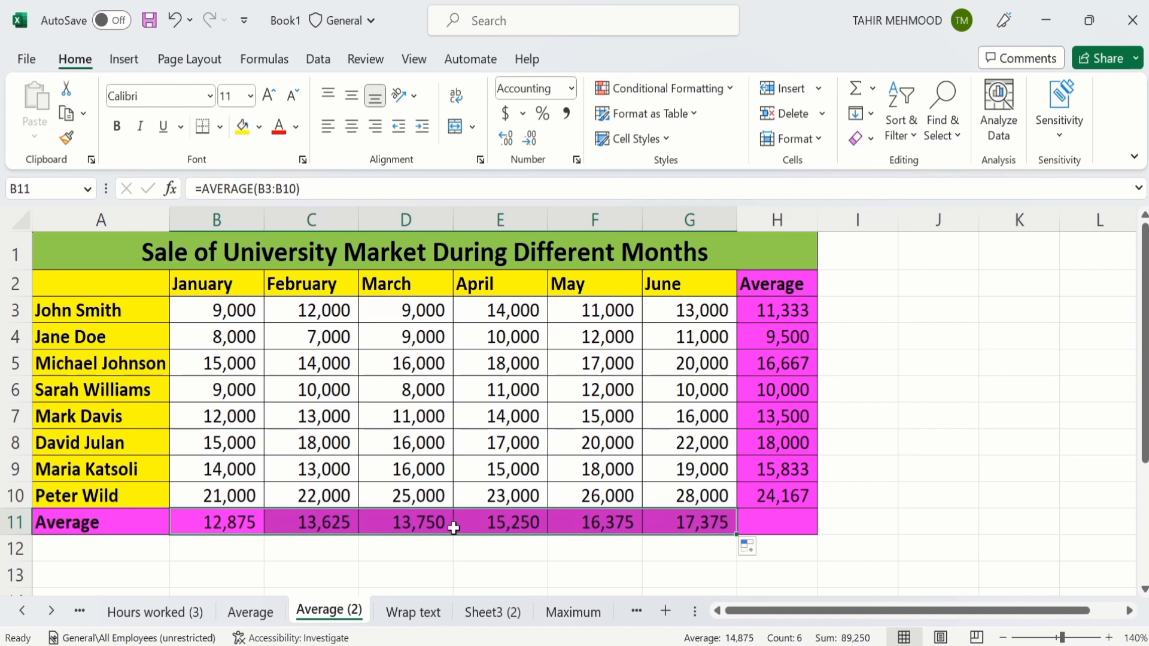